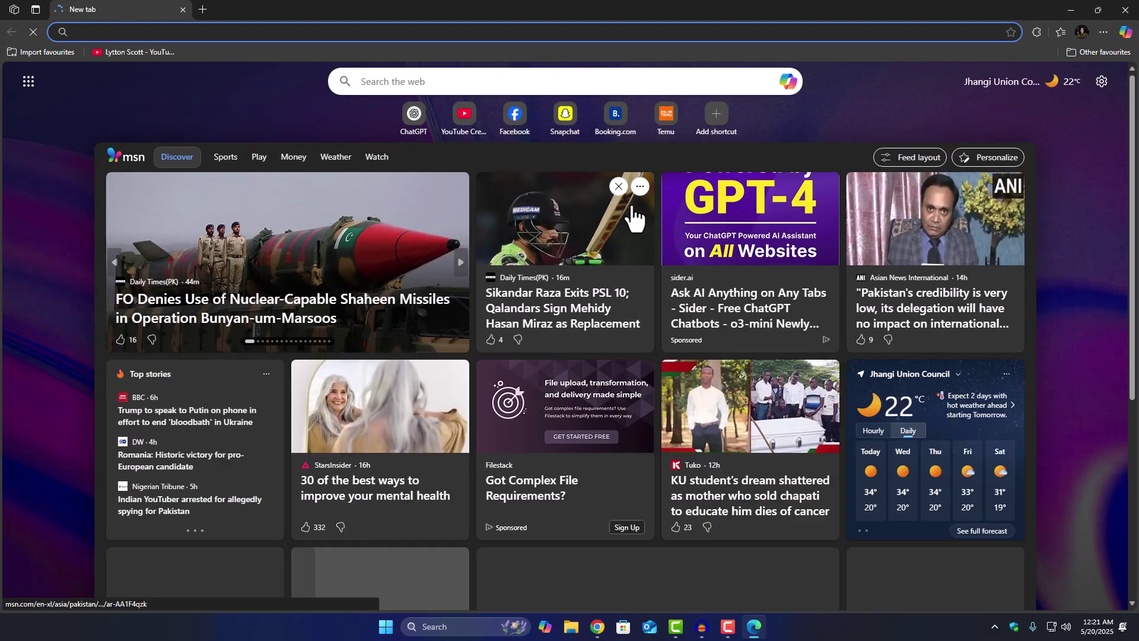
Search 'b450 m2 v2 bios firmware', accept MSI's cookie notice, and scroll to the BIOS downloads
type("b")
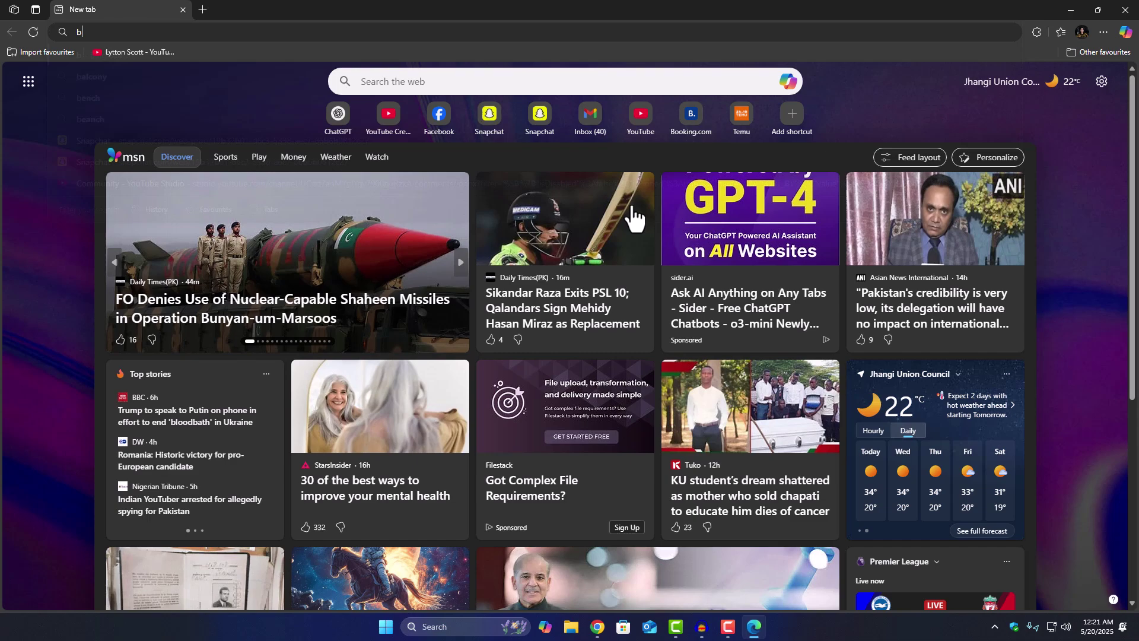
type("450 ")
type("m2 v2 bios fir")
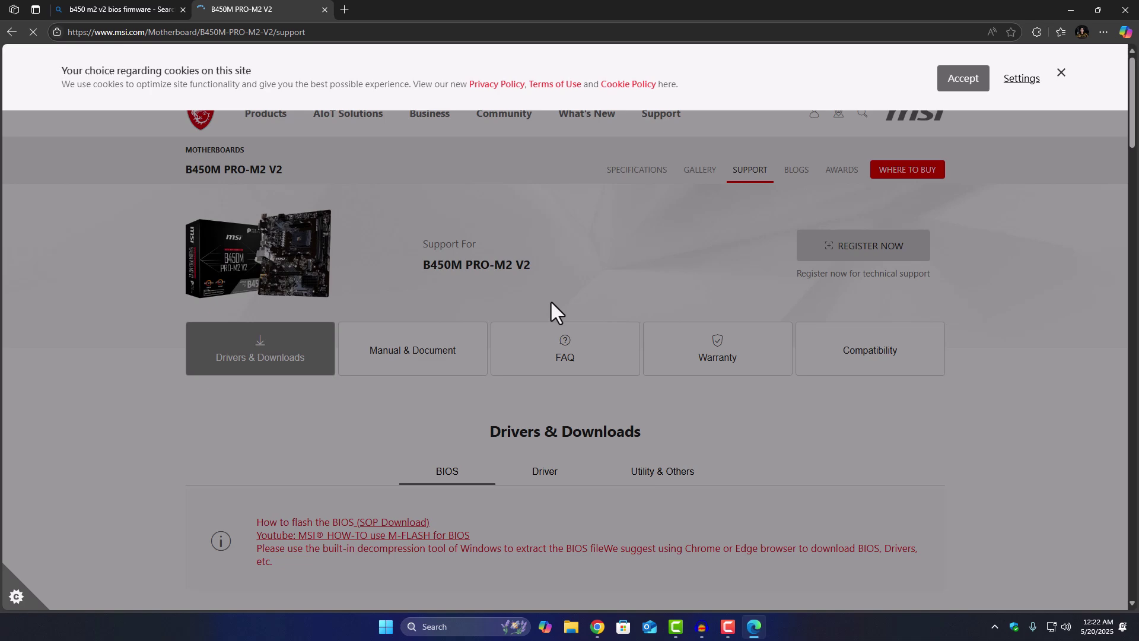
left_click(945, 79)
scroll(313, 330, "down", 4)
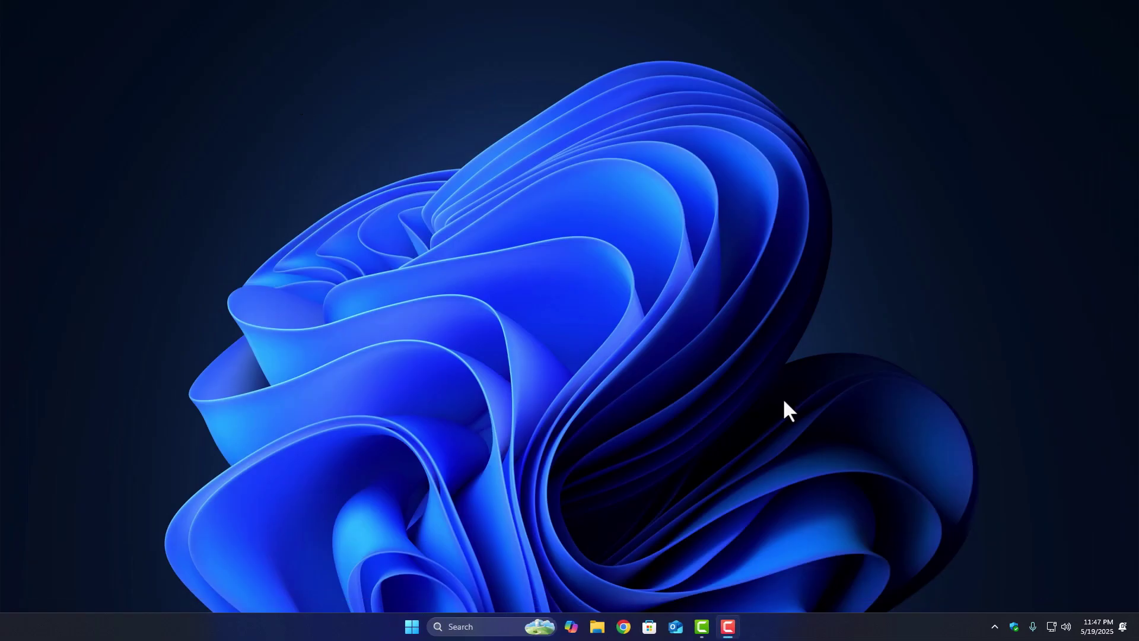
key("super")
Turn on Virtual Machine Platform in Windows Features, expanding Hyper-V, and choose Don't restart
type("turn windows features on or off")
key("Return")
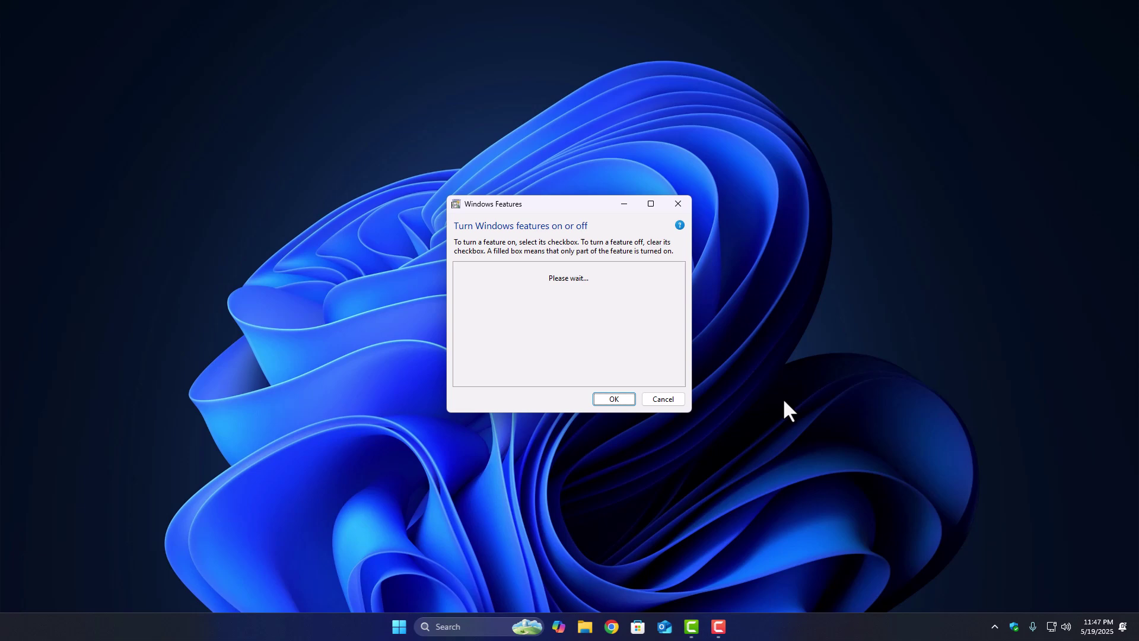
double_click(499, 343)
scroll(509, 356, "down", 2)
scroll(512, 365, "down", 4)
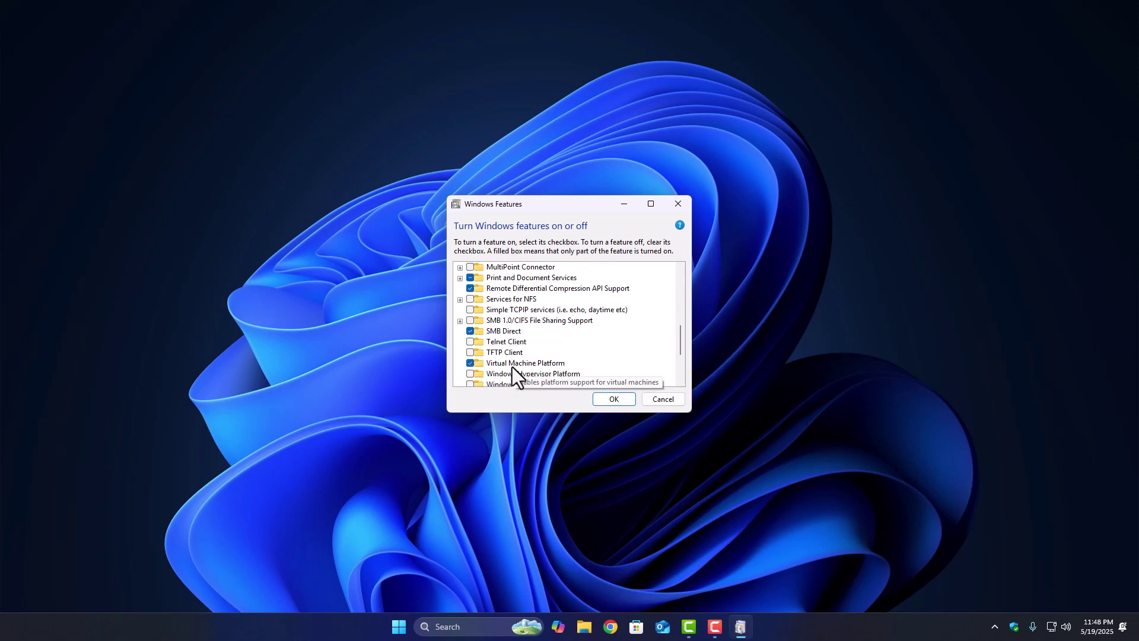
scroll(512, 367, "down", 1)
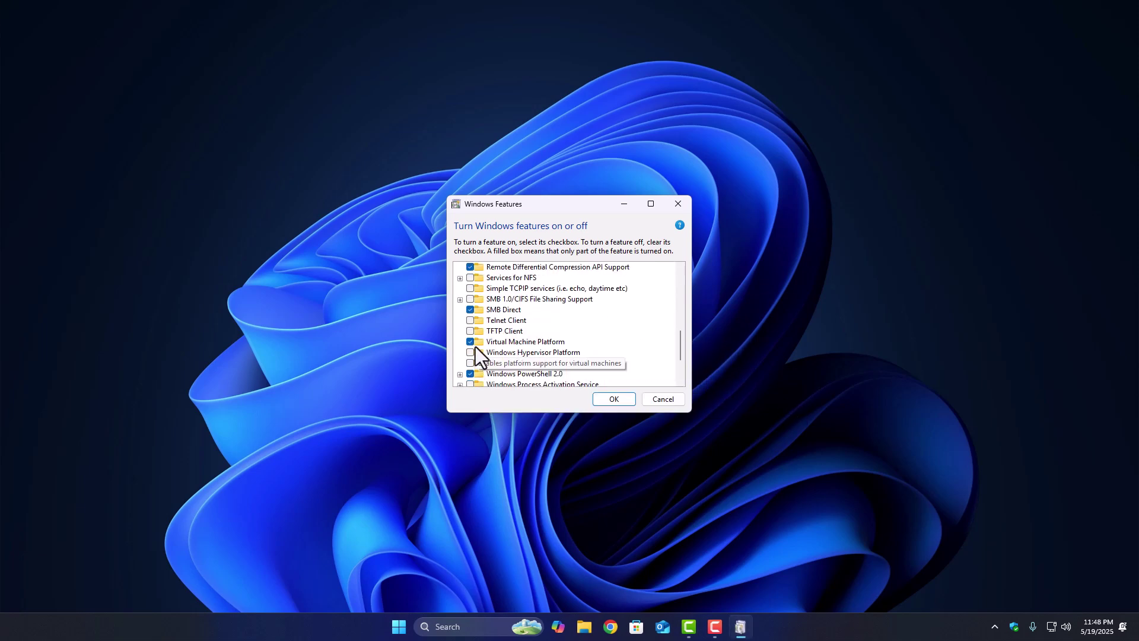
left_click(615, 401)
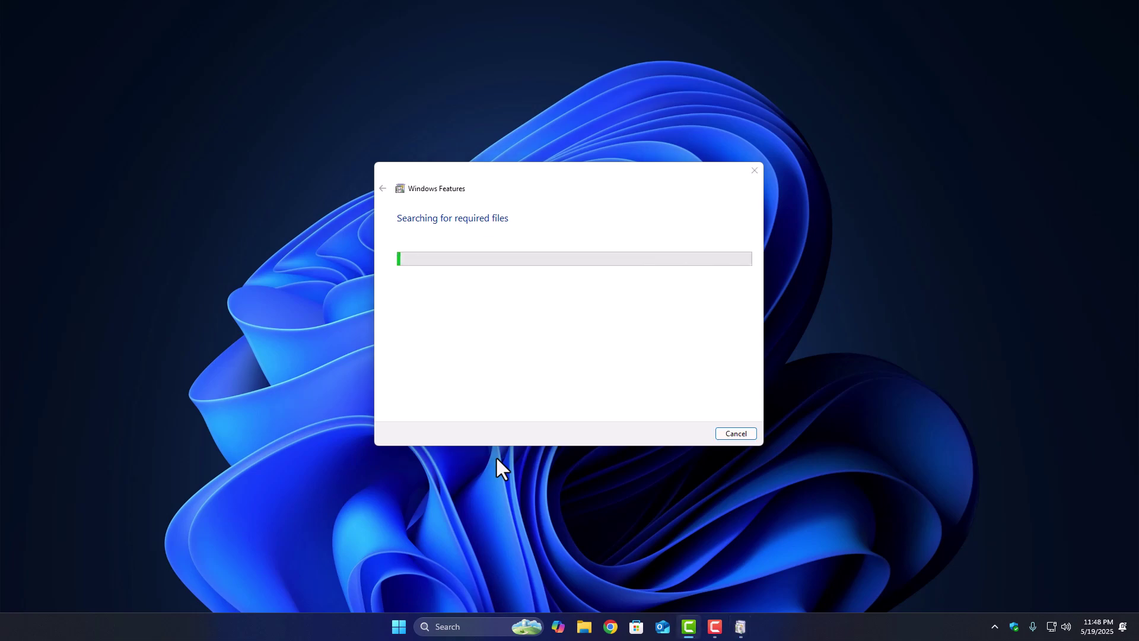
left_click(718, 431)
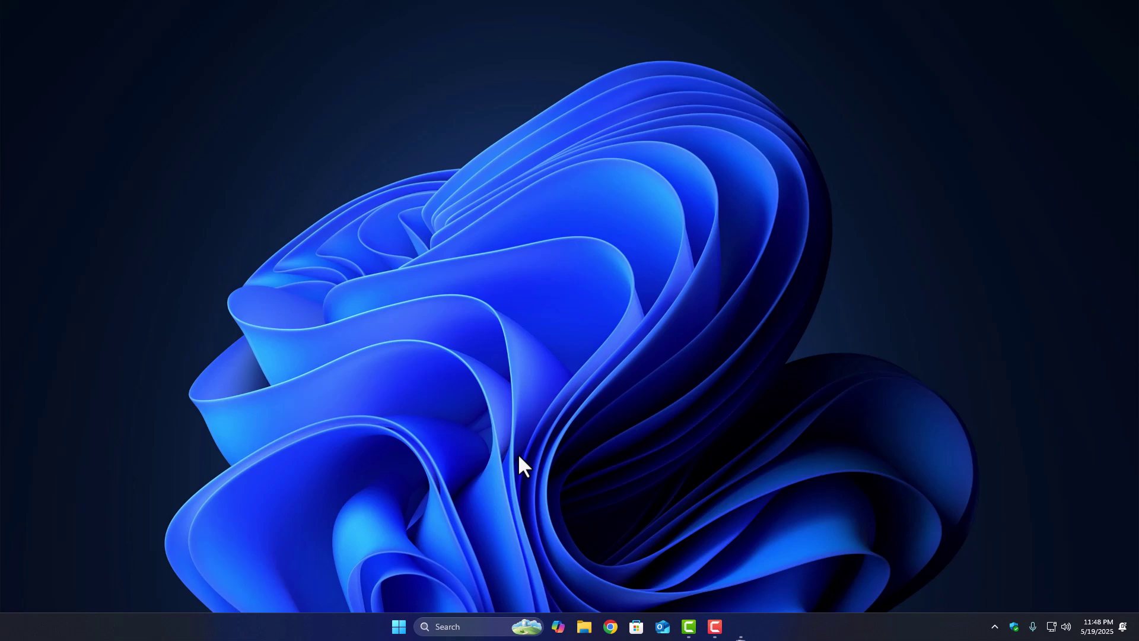
Open Task Manager with Ctrl+Shift+Esc on the Processes page
key("ctrl+shift+Escape")
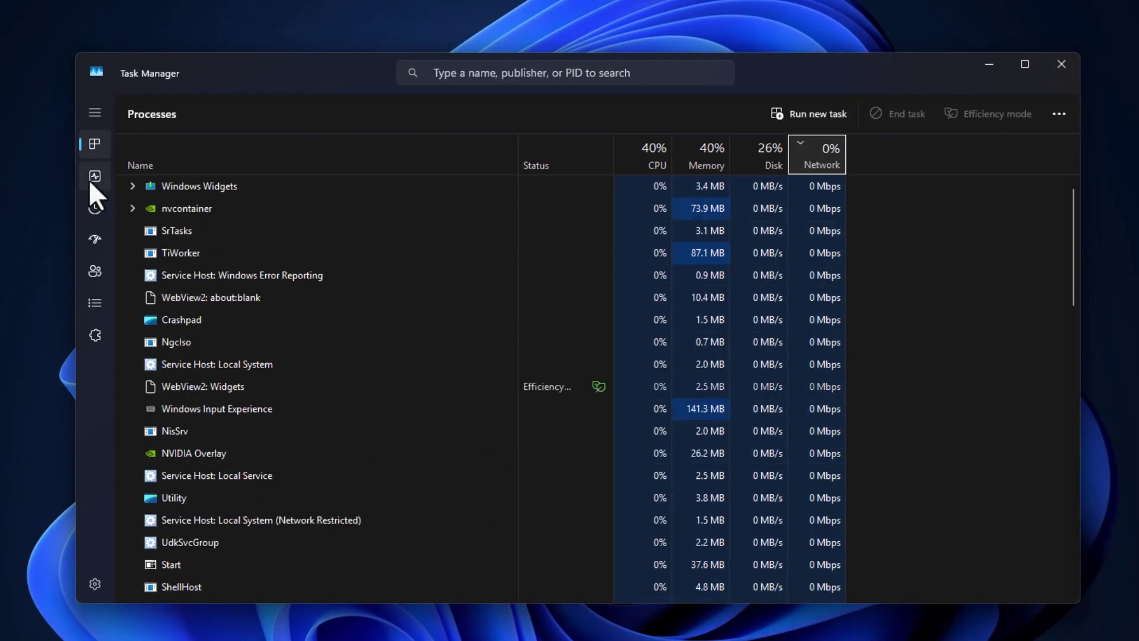
Show the Performance page and review the NVIDIA GeForce GTX 1060 6GB GPU graphs
left_click(89, 181)
scroll(474, 551, "down", 1)
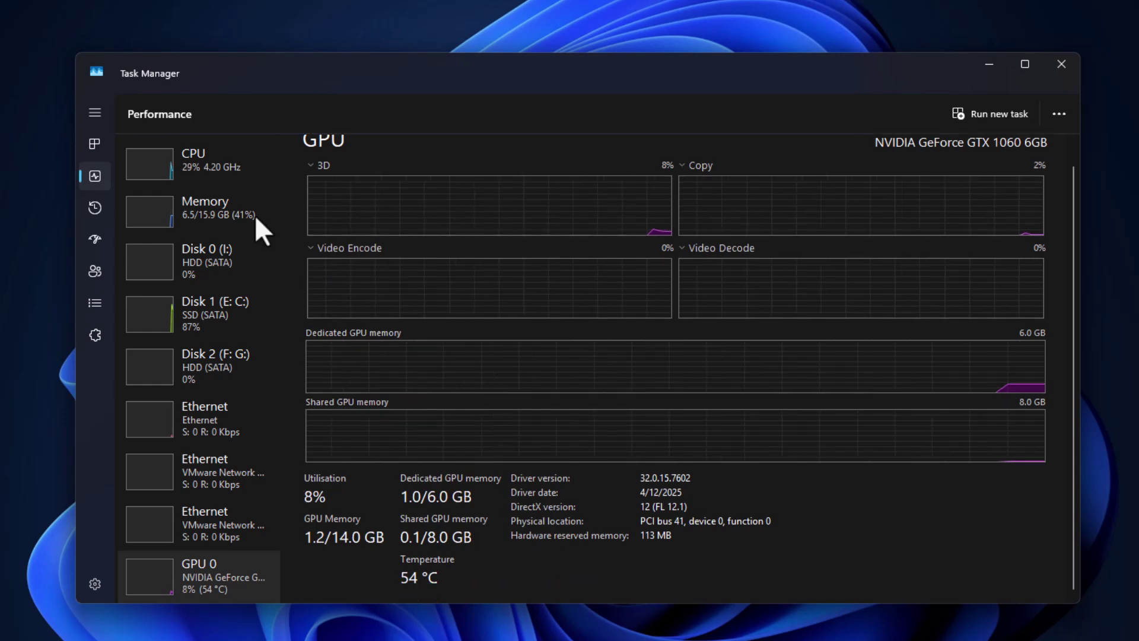